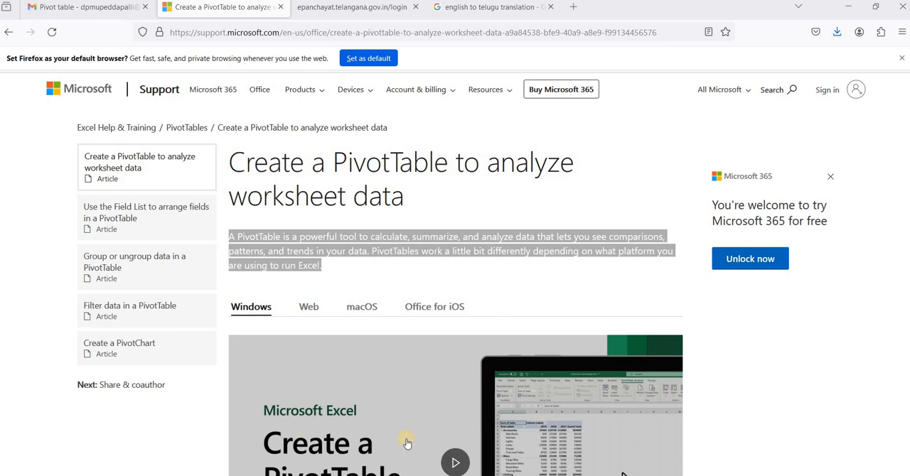
Switch to the dummy dsr workbook in Excel with the day report sheet
mouse_move(640, 475)
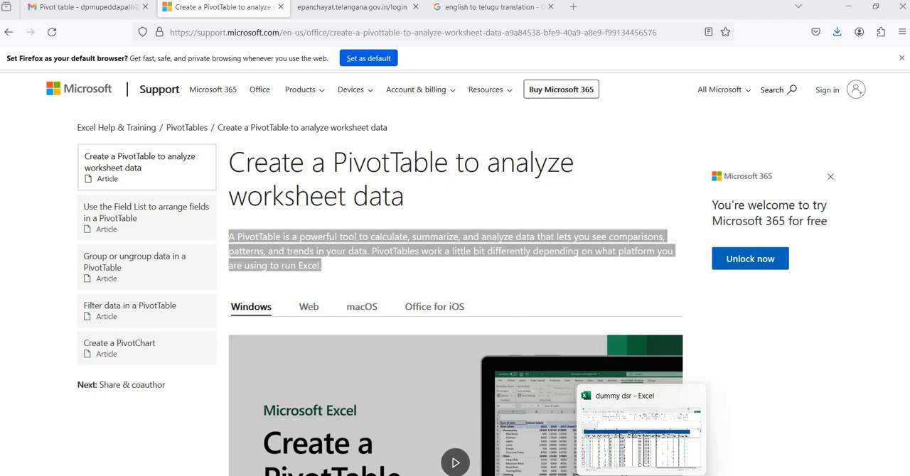
click(640, 475)
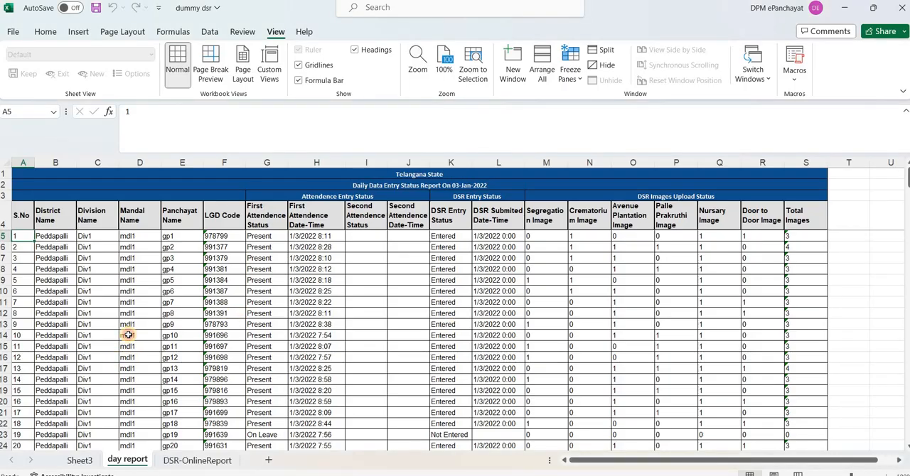
click(128, 335)
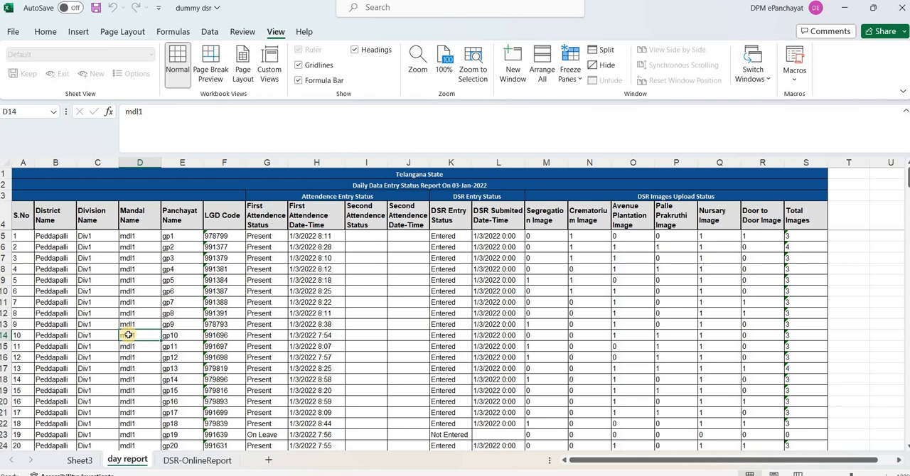
Review the day report's column headers, the second attendance and DSR submitted date-time columns, and the first record row
click(26, 214)
click(56, 215)
click(93, 215)
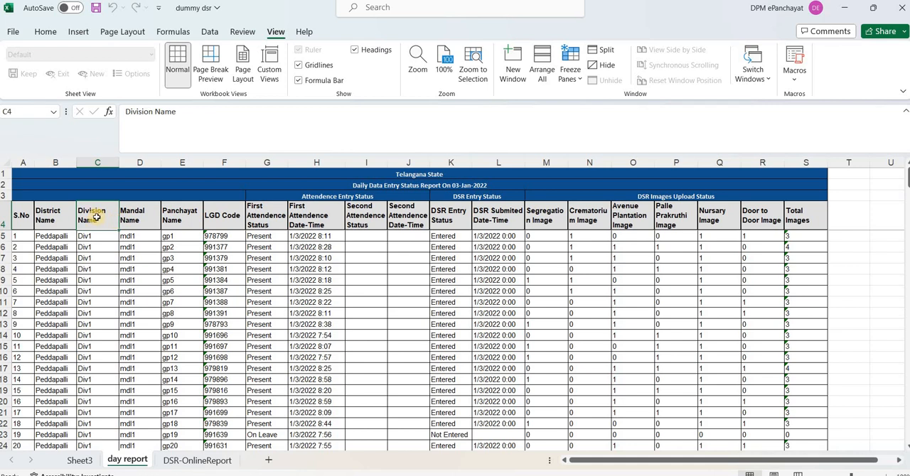
click(188, 213)
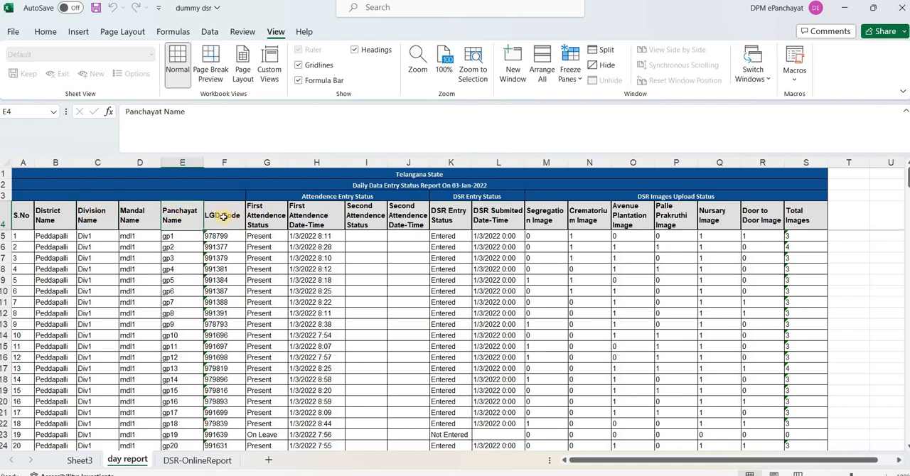
click(225, 216)
click(267, 220)
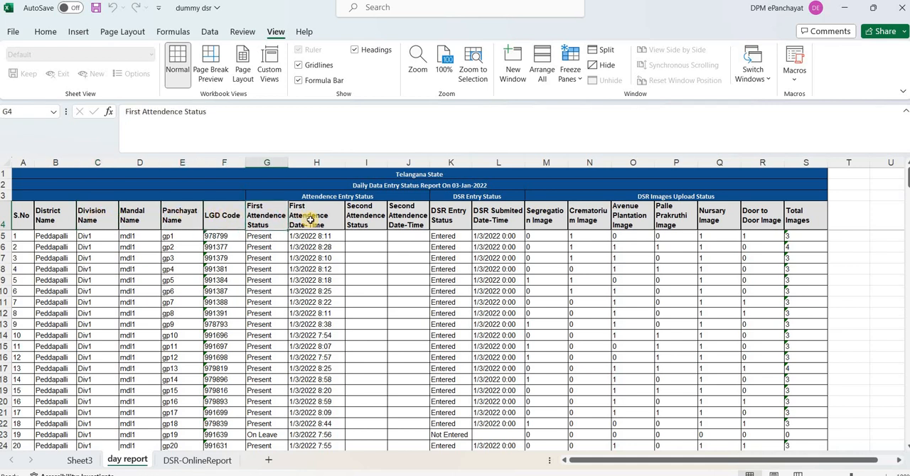
click(310, 221)
click(364, 220)
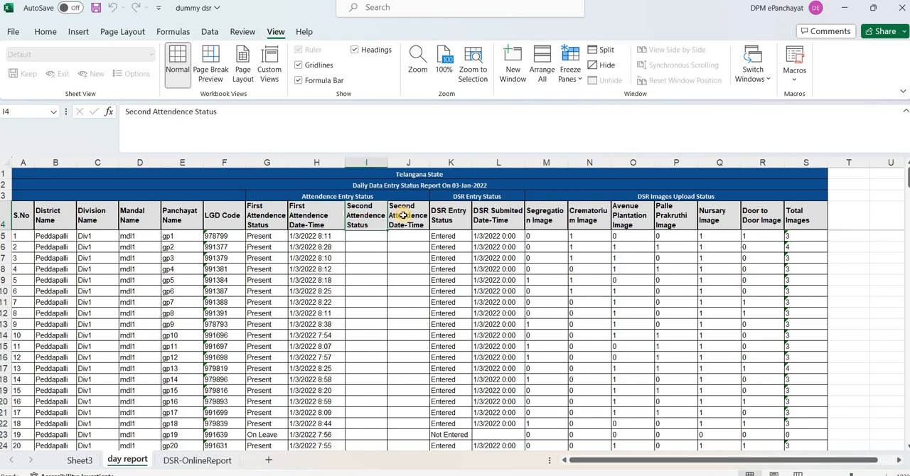
click(402, 215)
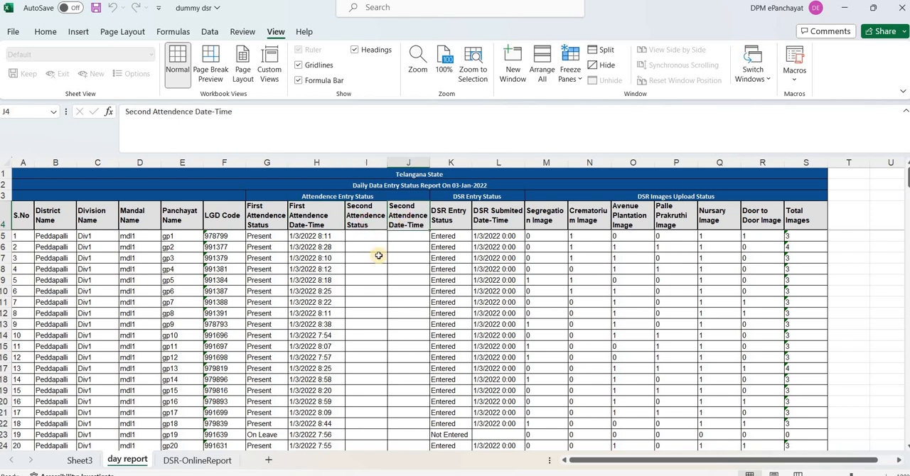
click(365, 166)
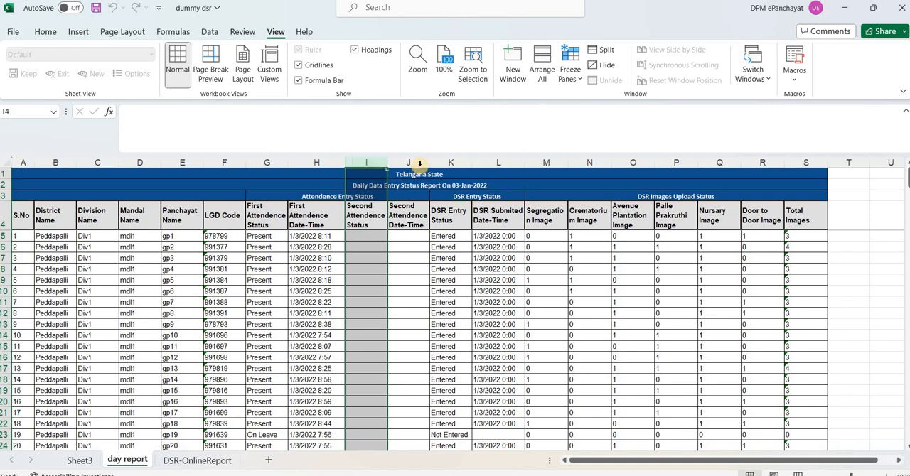
click(499, 165)
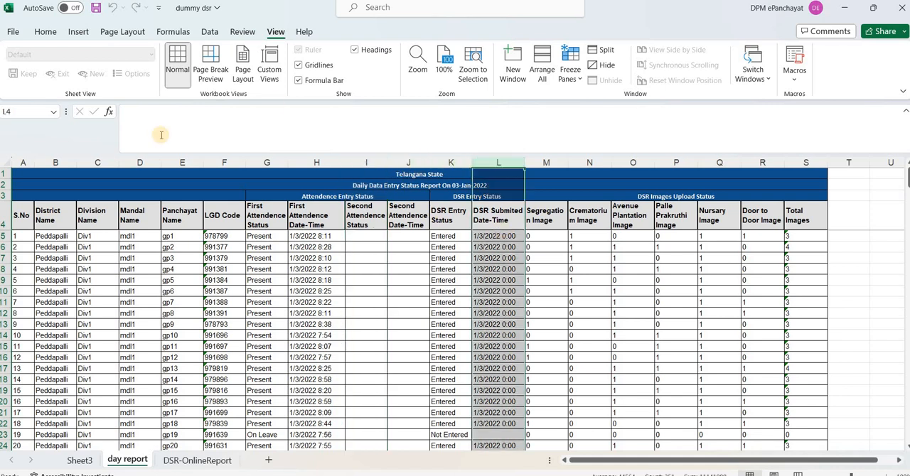
click(4, 236)
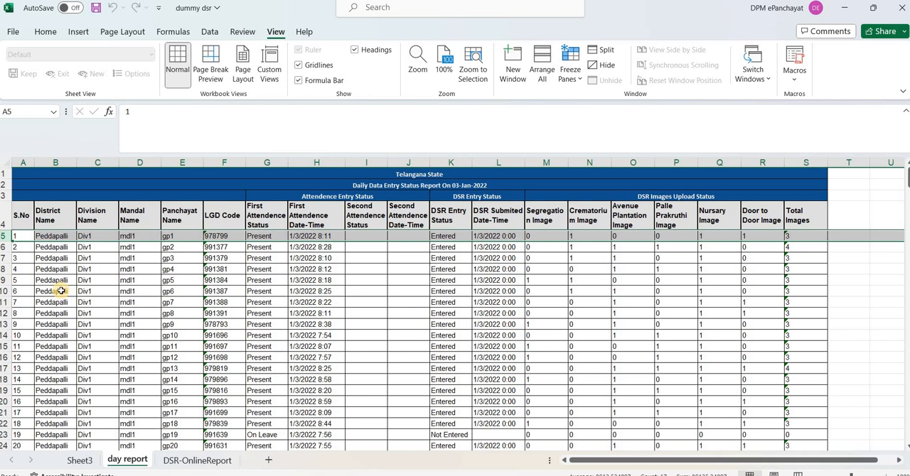
Create a copy of the day report sheet and place it before the original day report in the same workbook
right_click(128, 462)
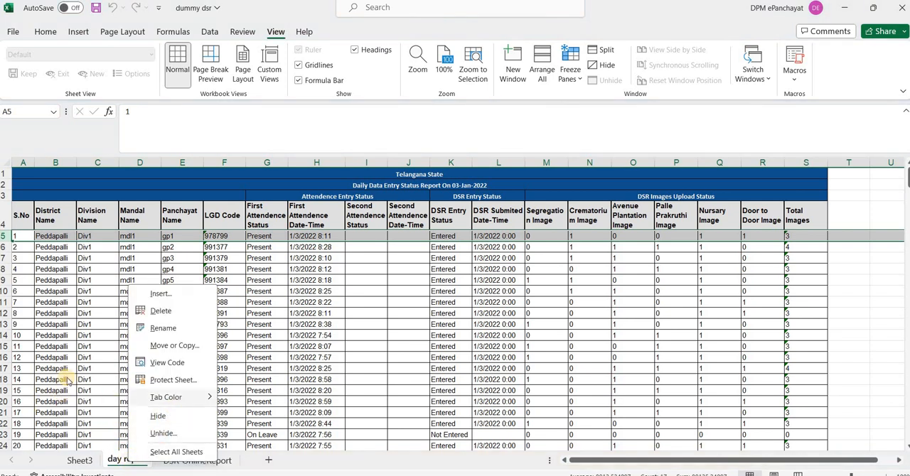
key(Escape)
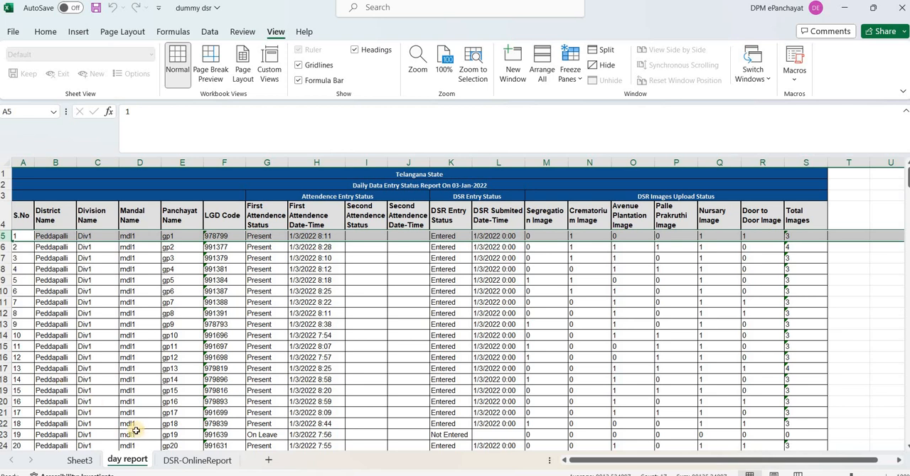
right_click(130, 461)
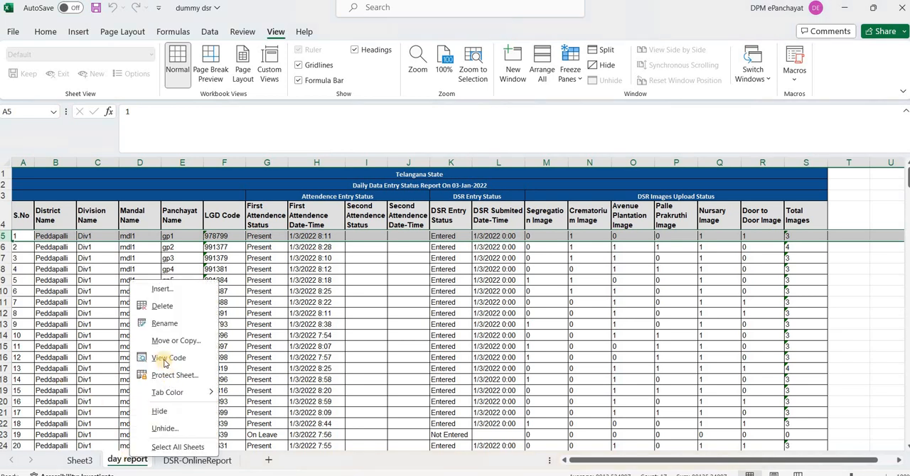
click(176, 342)
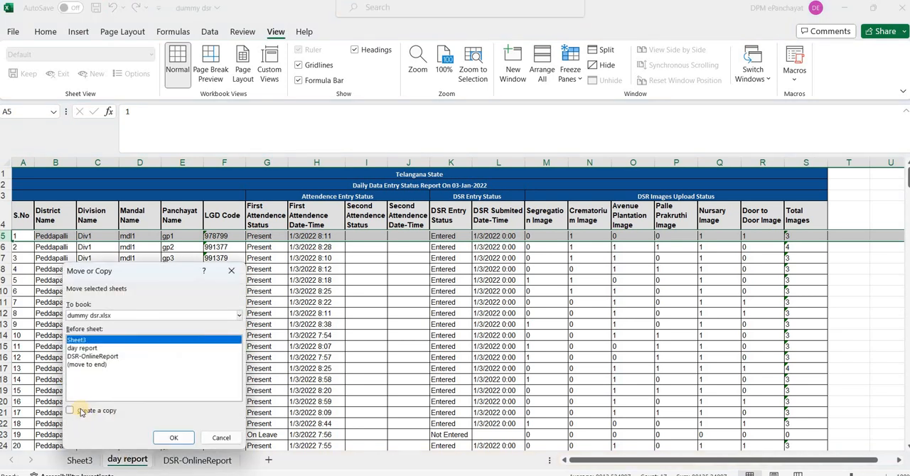
click(70, 412)
click(84, 348)
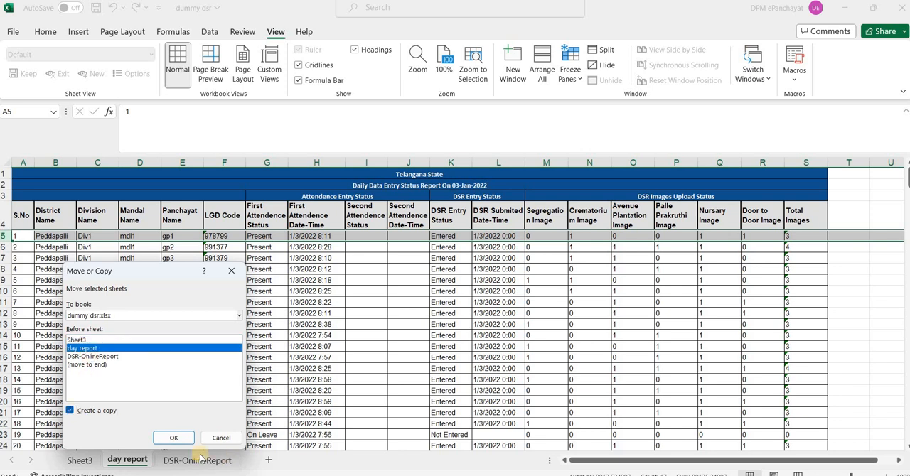
click(170, 439)
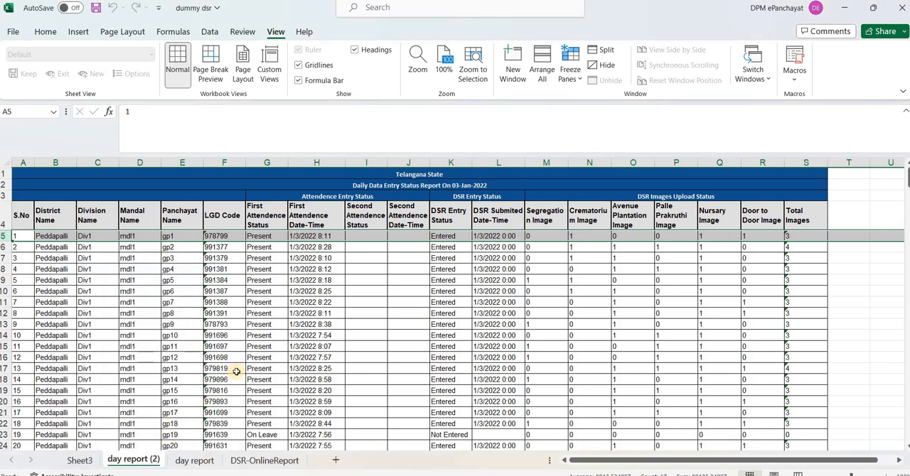
Start a fixed-width Text to Columns conversion on all First Attendence Date-Time values, from H5 to the last record
click(316, 242)
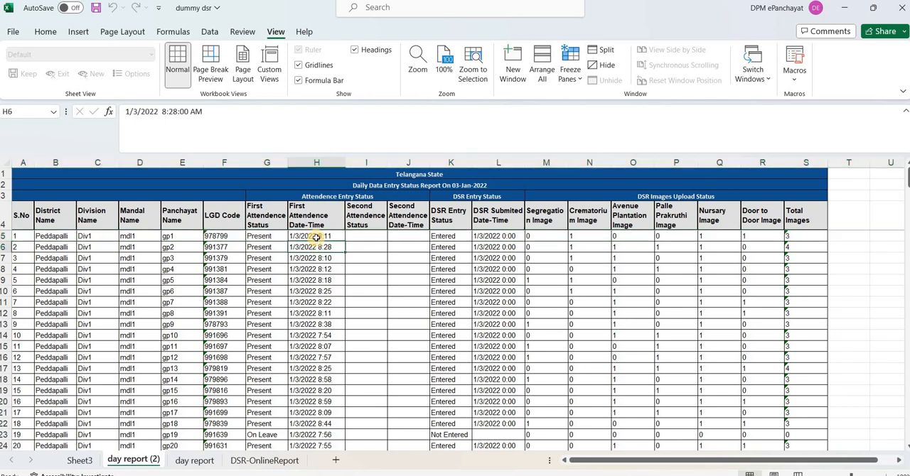
click(316, 237)
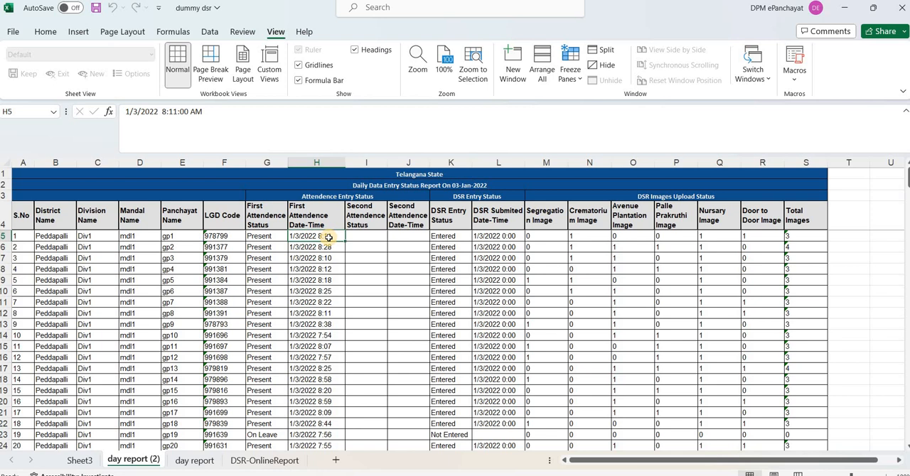
key(ctrl+shift+Down)
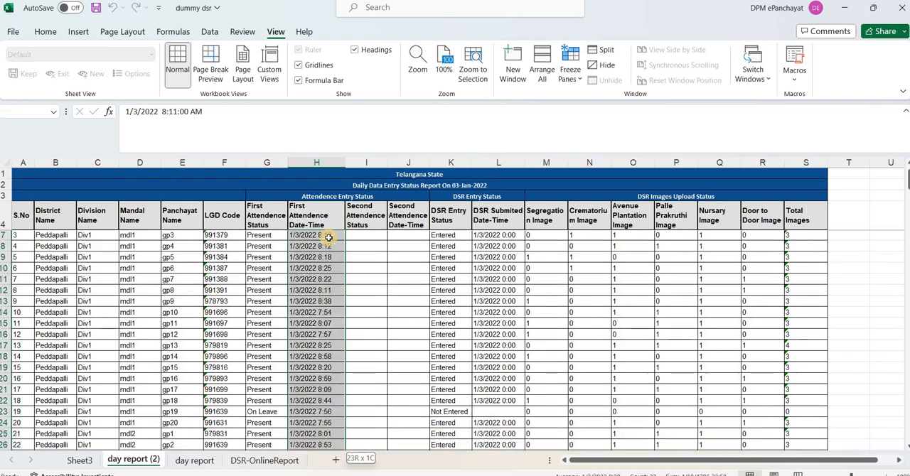
key(ctrl+shift+Down)
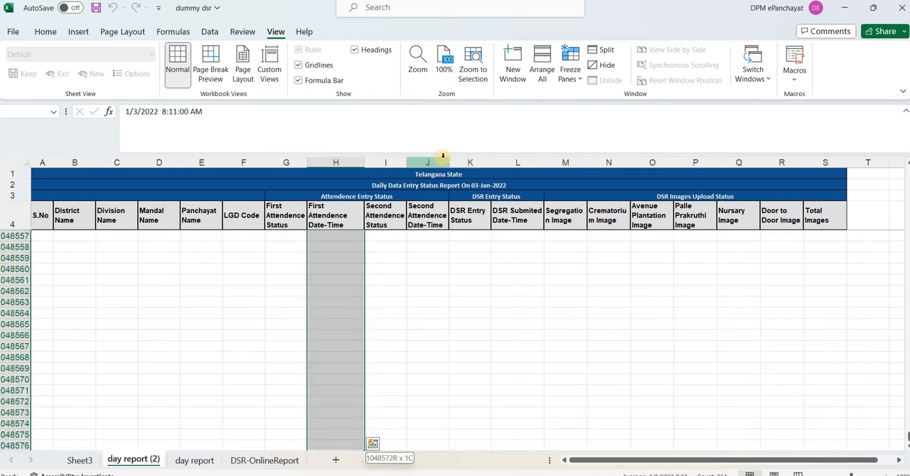
key(ctrl+shift+Up)
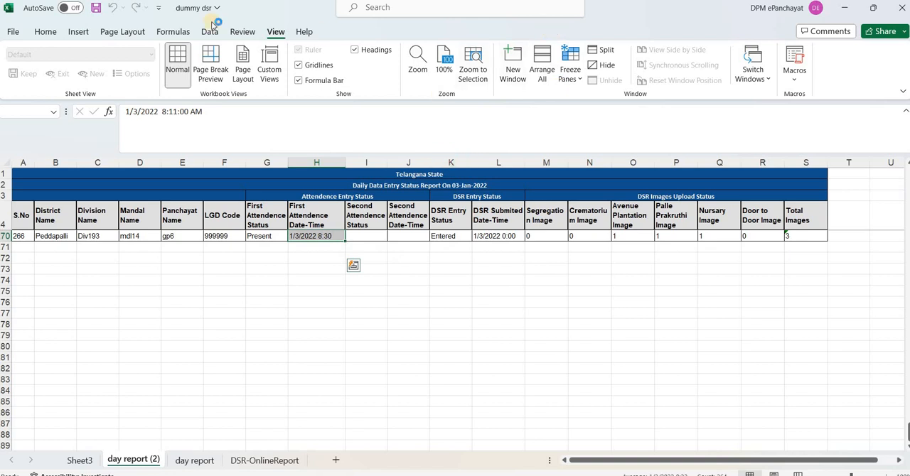
key(alt+a)
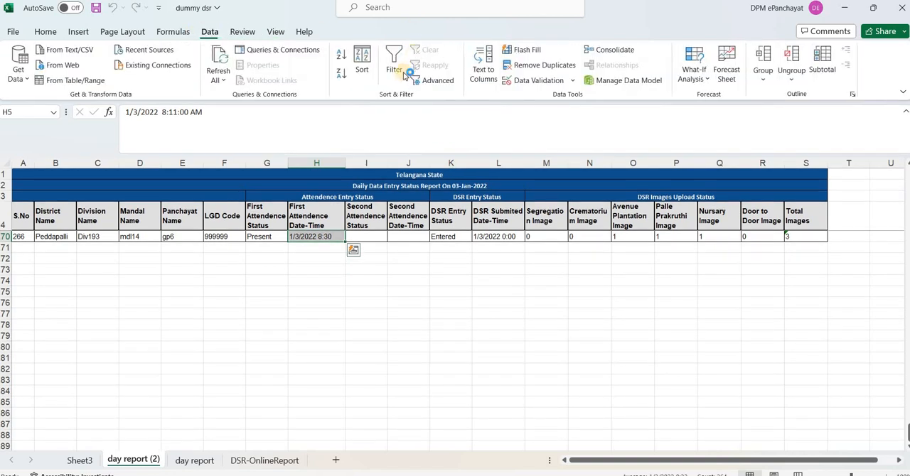
click(484, 62)
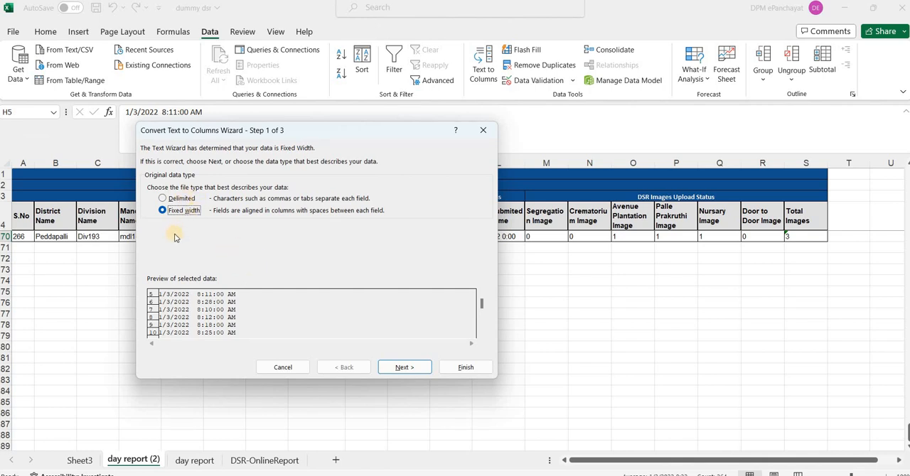
click(390, 367)
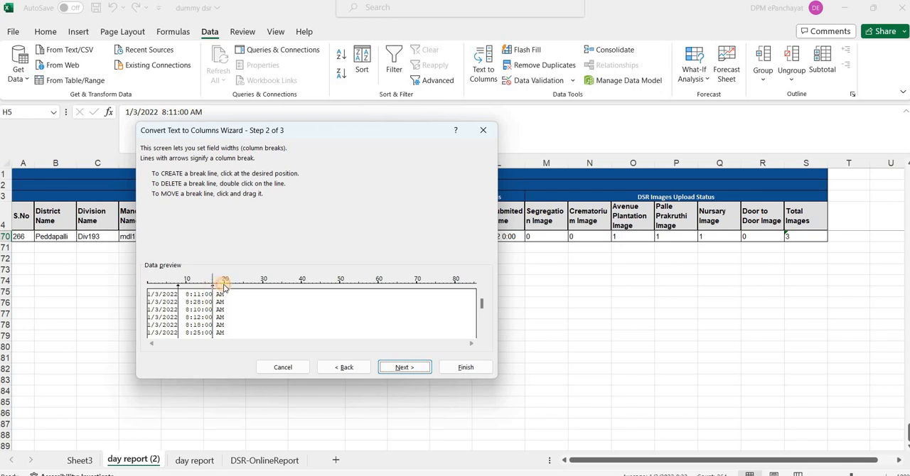
Set the second column break at 20 to keep AM/PM with the time, and finish the split at $H$5, replacing existing data
click(225, 283)
drag(228, 283, 225, 283)
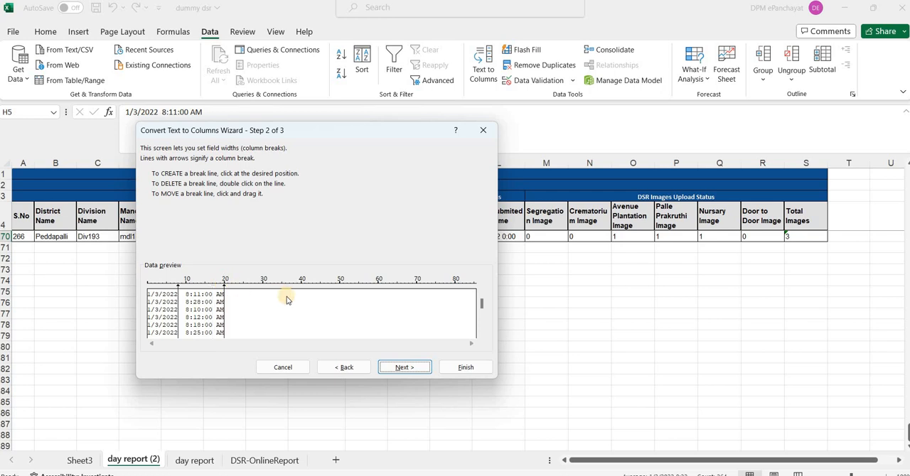
click(395, 370)
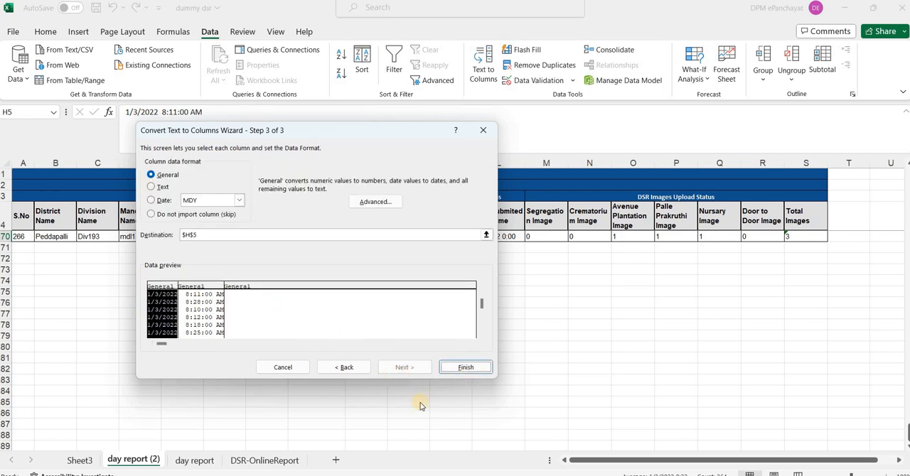
click(466, 368)
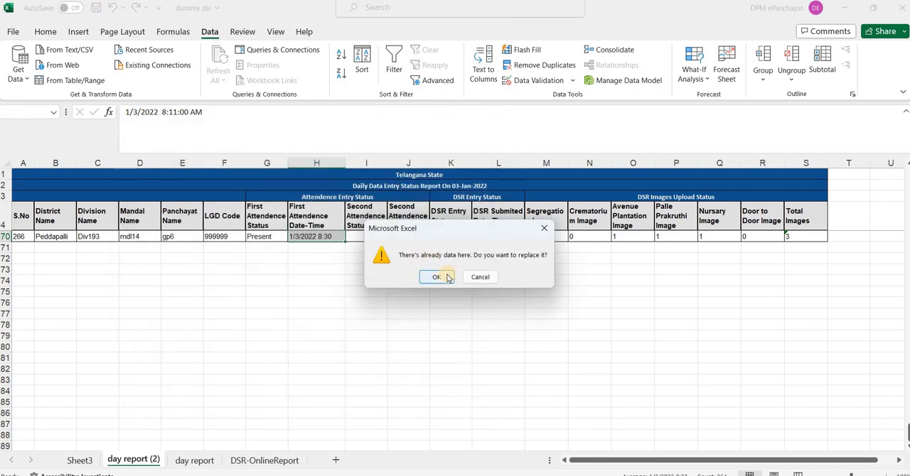
click(447, 277)
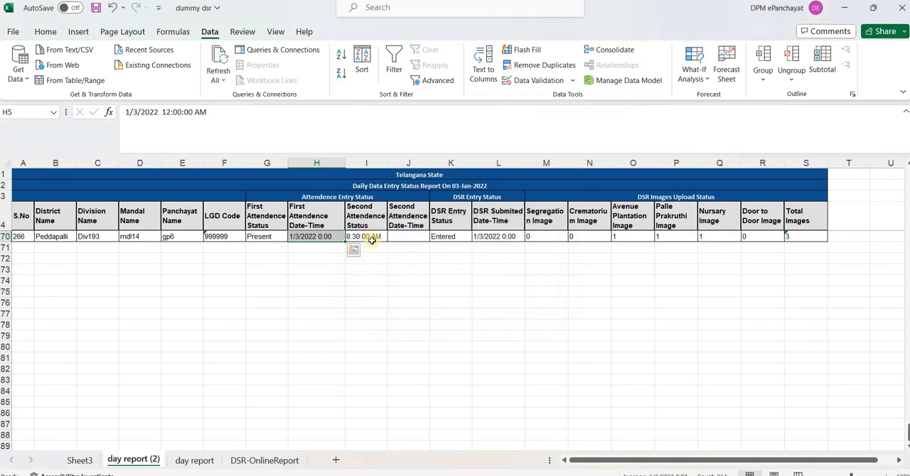
Rename the First Attendence Date-Time header in H4 to DATE and the Second Attendence Status header in I4 to TIME
click(322, 220)
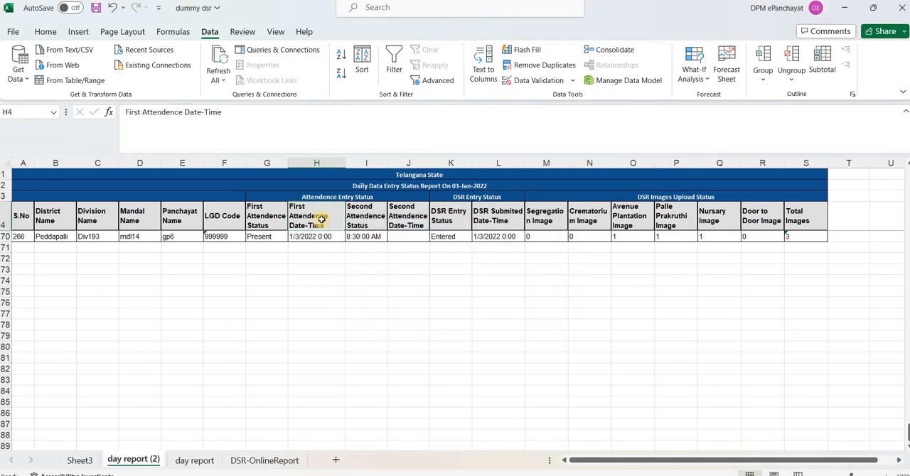
text(dAT)
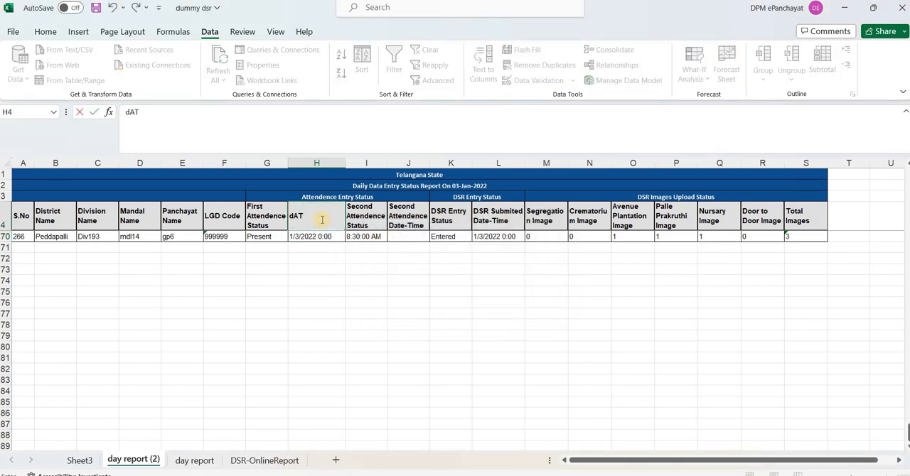
key(BackSpace)
key(BackSpace)
key(BackSpace)
text(dAT)
key(BackSpace)
key(BackSpace)
key(BackSpace)
text(DATE)
key(Tab)
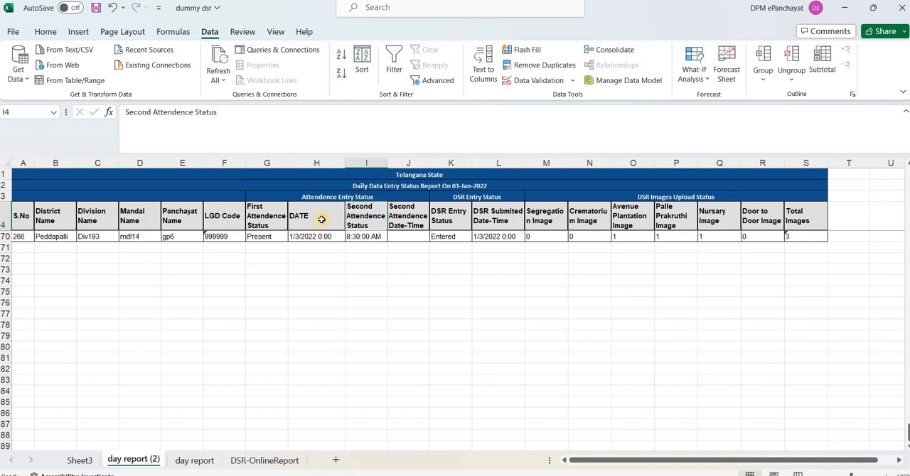
text(TIME)
key(Tab)
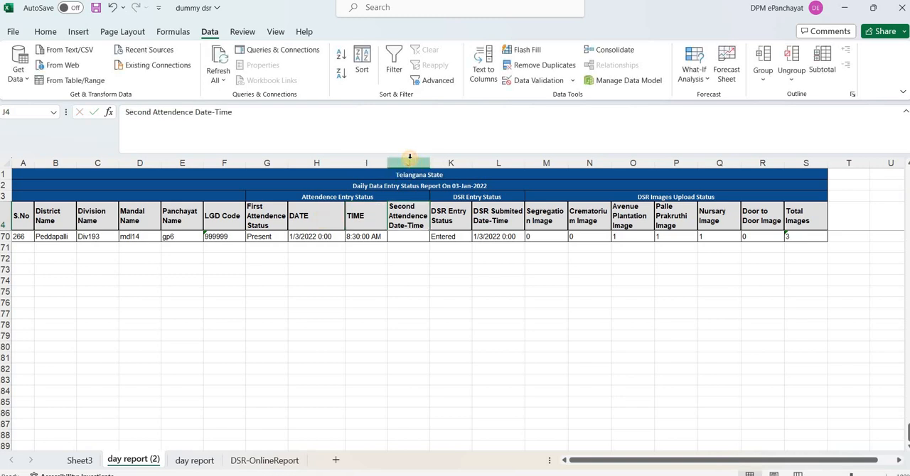
Delete the entire Second Attendence Date-Time column from the copied report sheet
click(410, 157)
key(ctrl+minus)
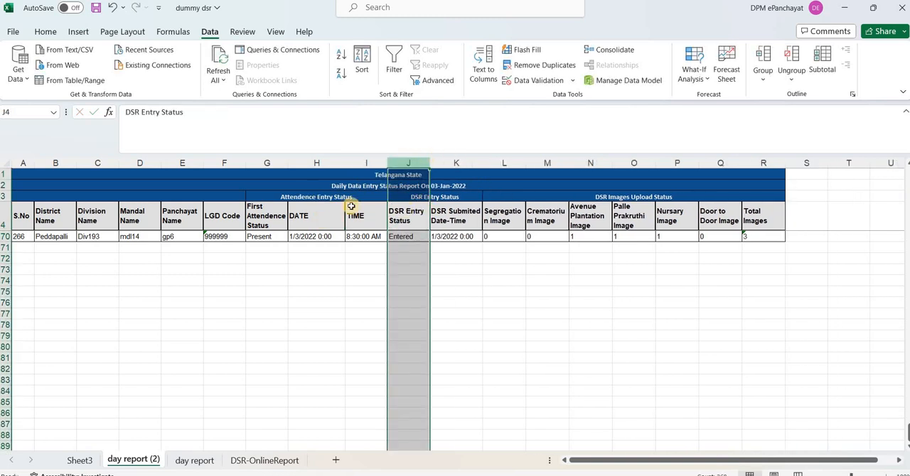
click(282, 227)
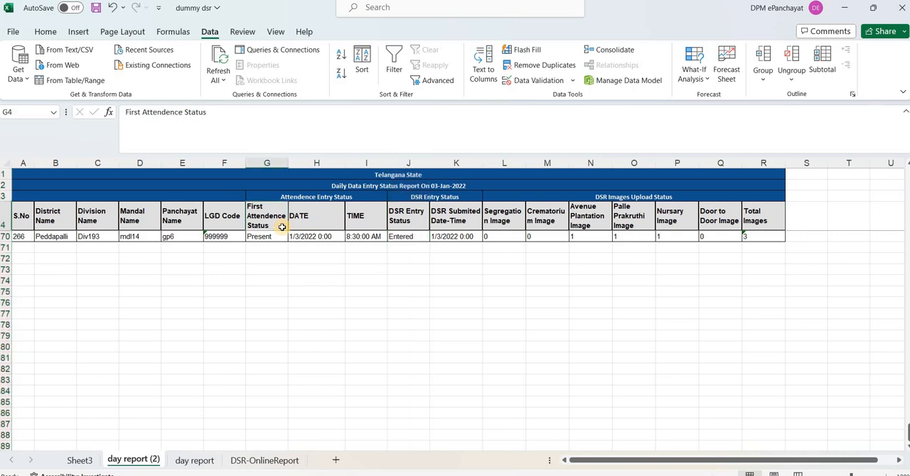
Replace all blank cells in the First Attendence Status column, from G5 to the last record, with ABSENT
key(Down)
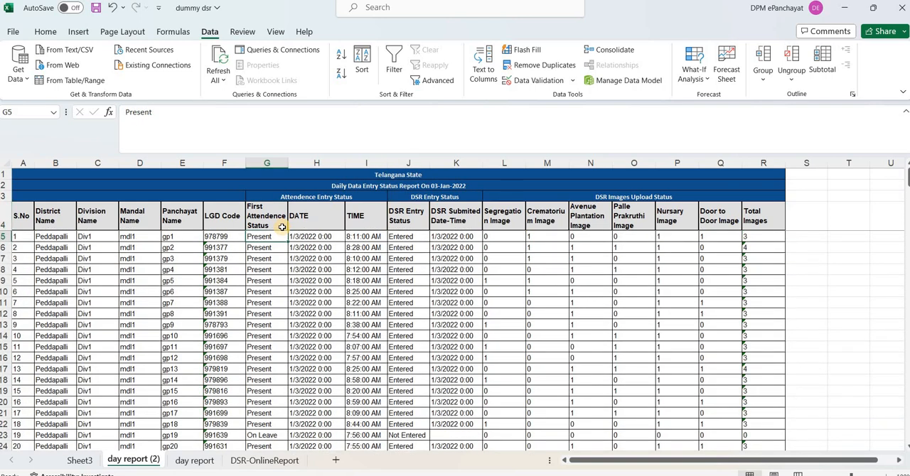
key(ctrl+shift+Down)
key(ctrl+shift+Down)
key(ctrl+shift+Down)
key(ctrl+shift+Down)
key(ctrl+shift+Down)
key(ctrl+shift+Down)
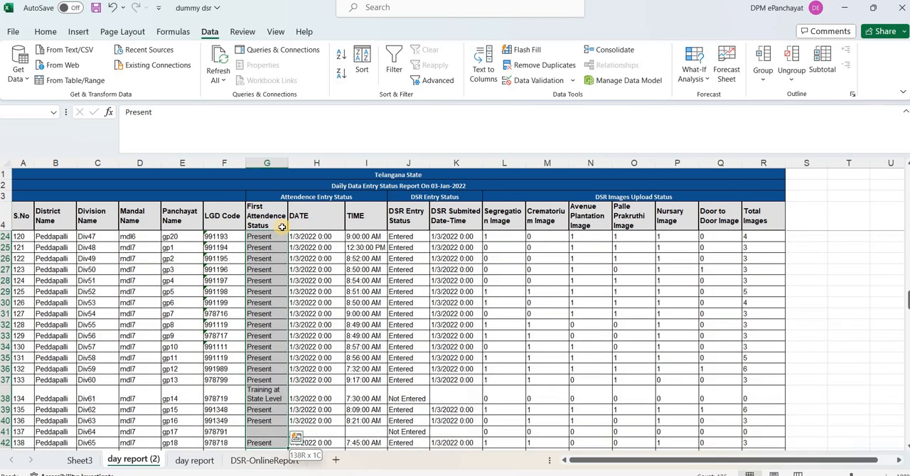
key(ctrl+shift+Down)
key(ctrl+h)
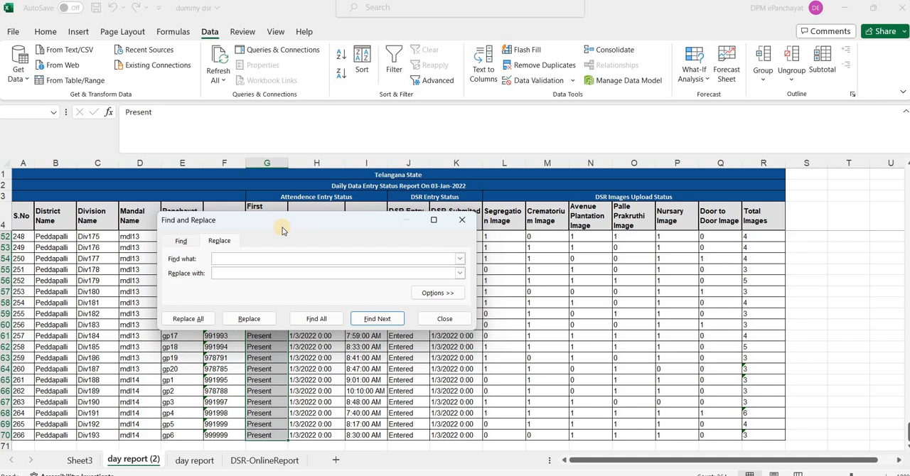
text(ABSENT)
click(189, 321)
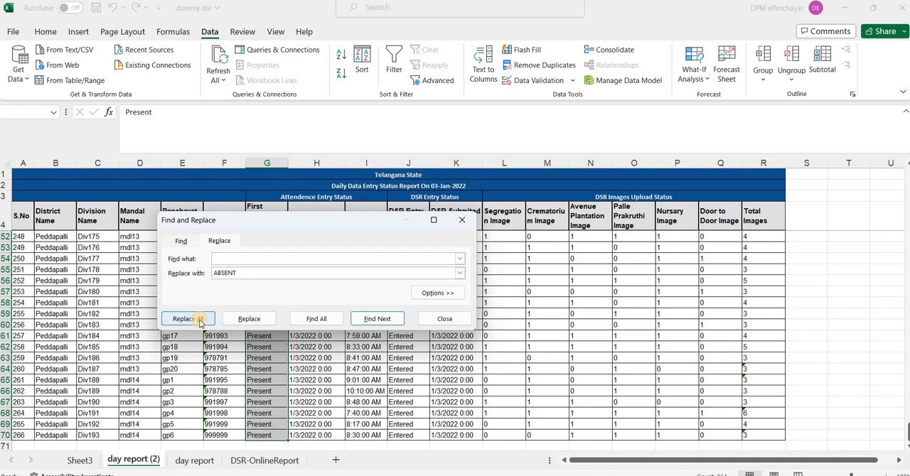
click(459, 277)
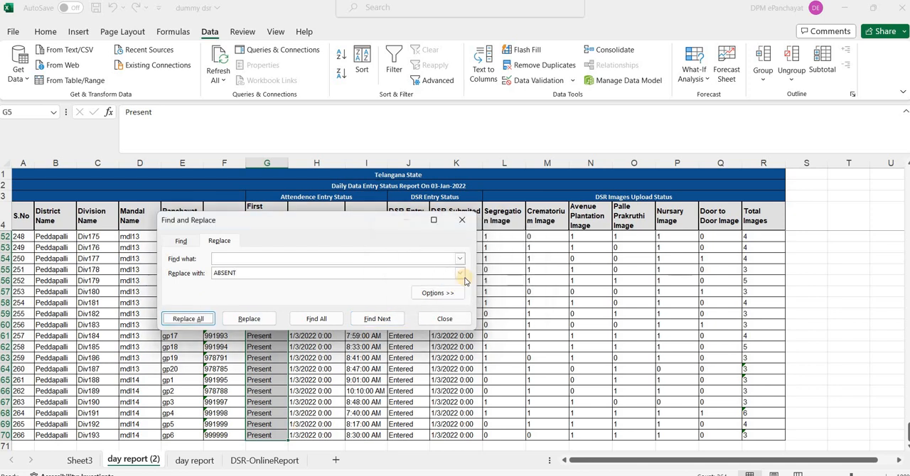
click(445, 319)
scroll(245, 222, down, 6)
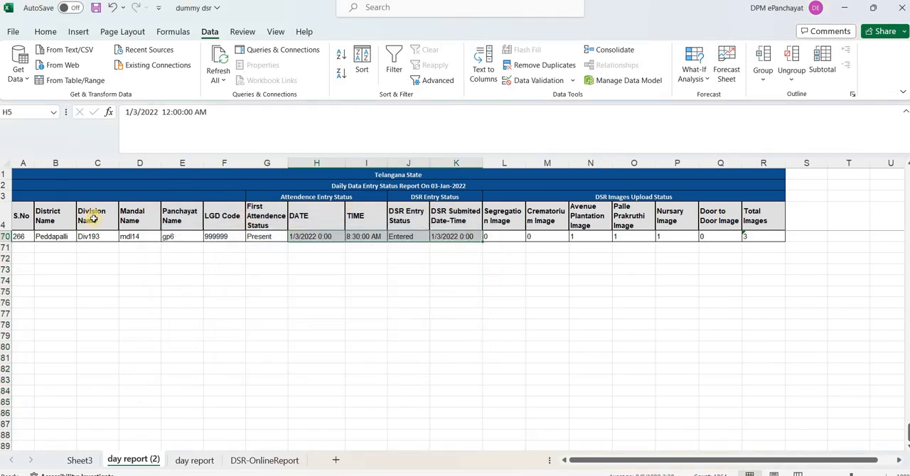
Convert the report data from the S.No header to the last record, $A$4:$R$270, into a table with headers
click(14, 226)
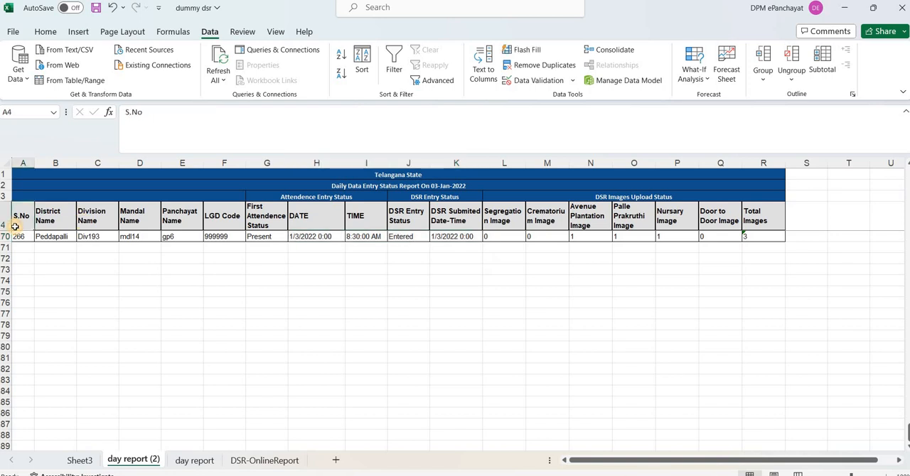
key(Down)
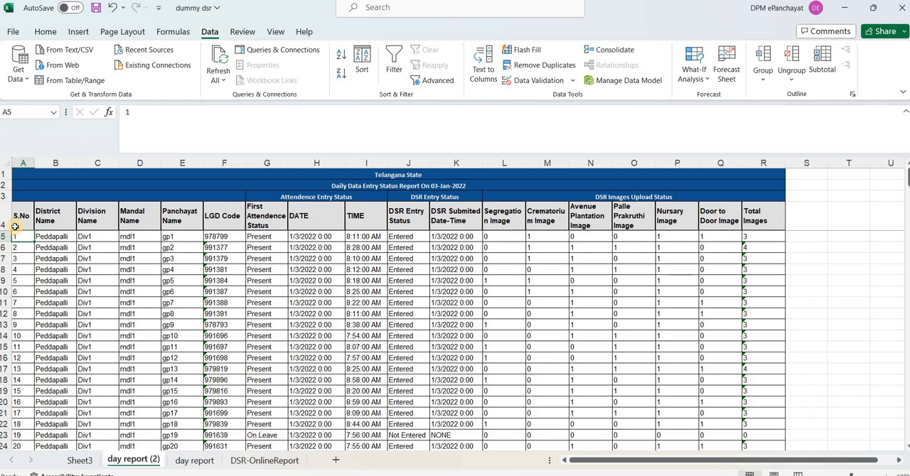
click(14, 226)
key(Down)
key(ctrl+shift+Down)
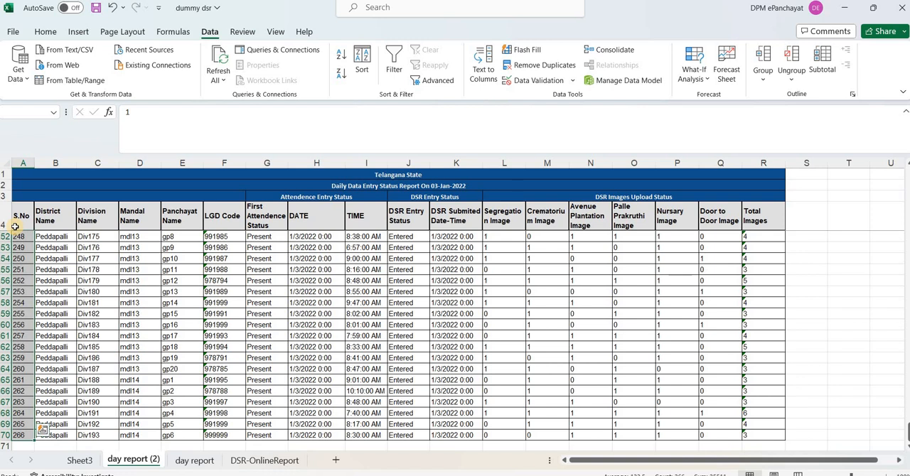
click(14, 226)
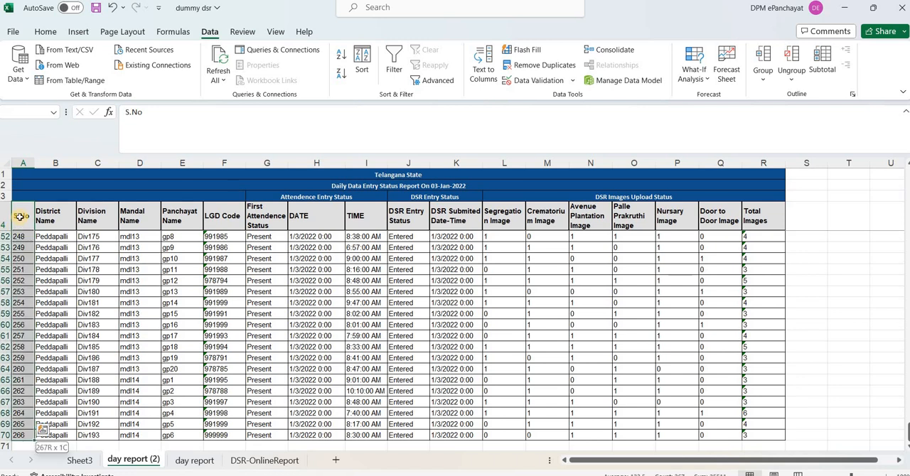
key(ctrl+a)
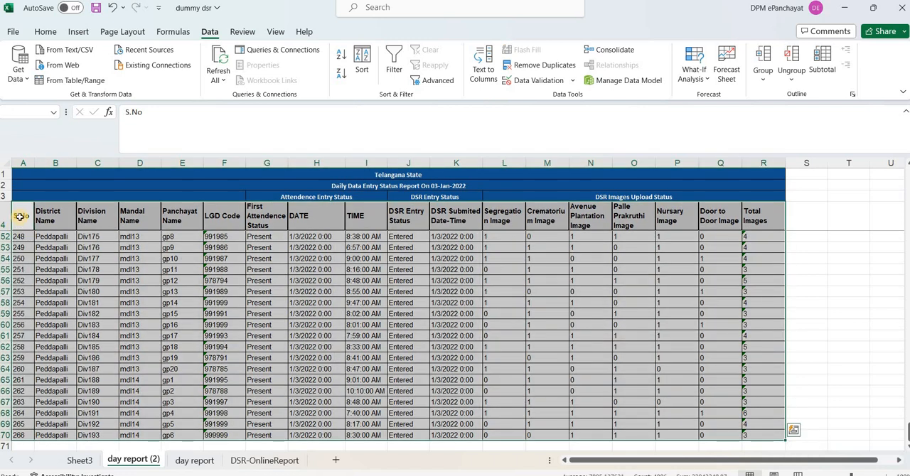
key(ctrl+t)
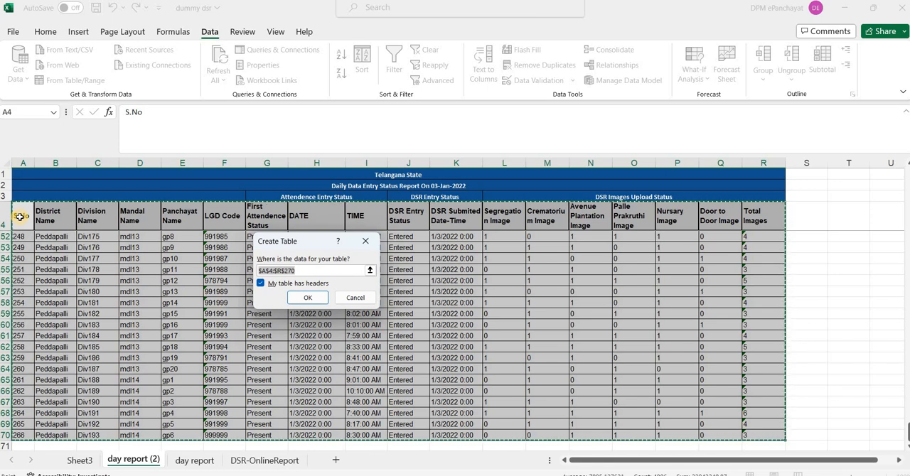
key(Return)
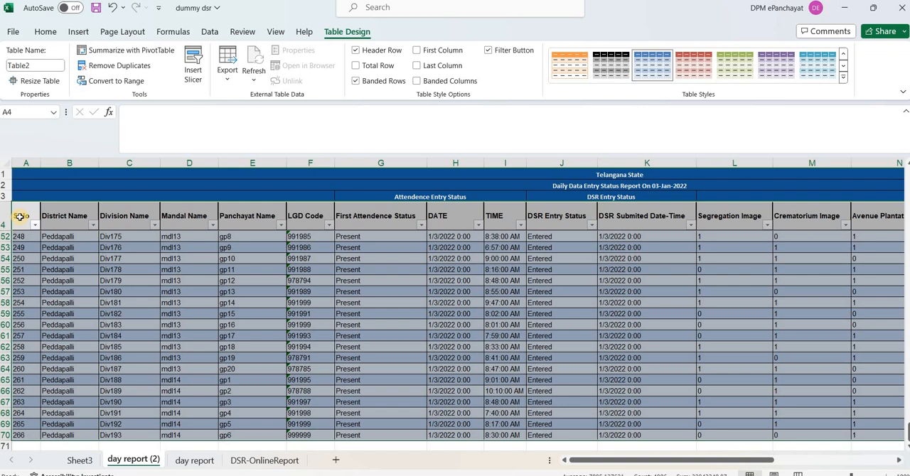
click(179, 226)
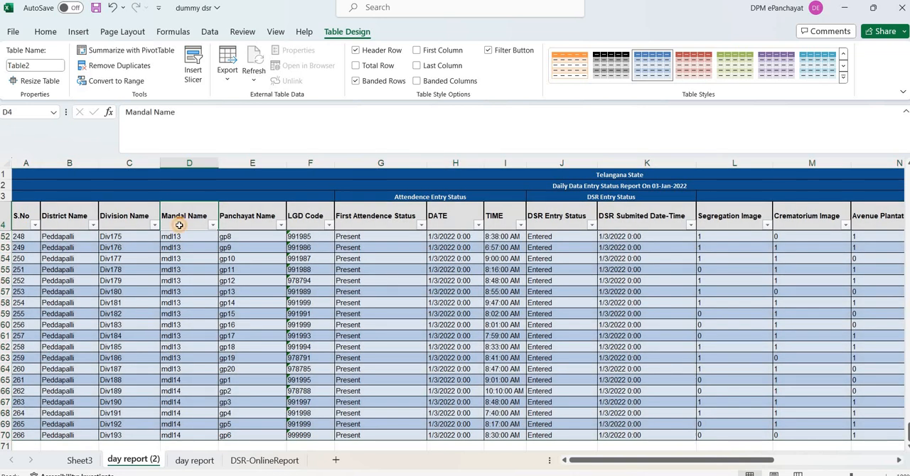
click(271, 217)
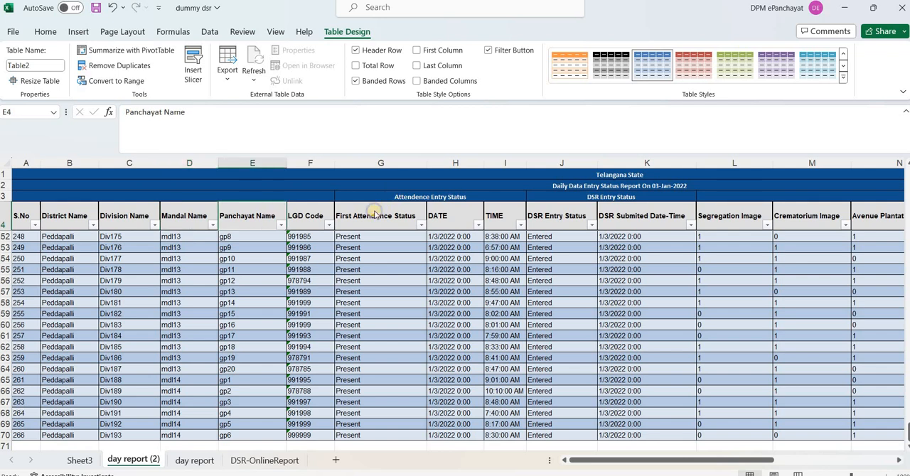
right_click(373, 212)
click(355, 216)
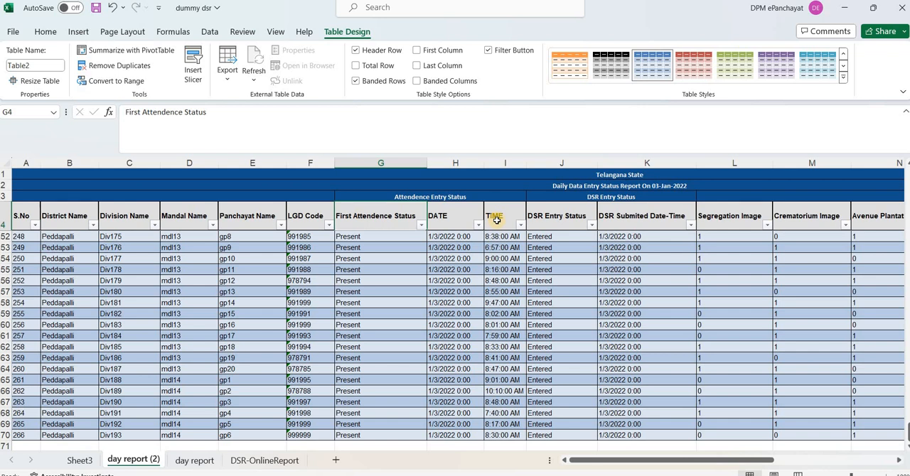
click(67, 224)
Preview the recommended PivotTables for the report table and close the suggestions without inserting one
click(71, 278)
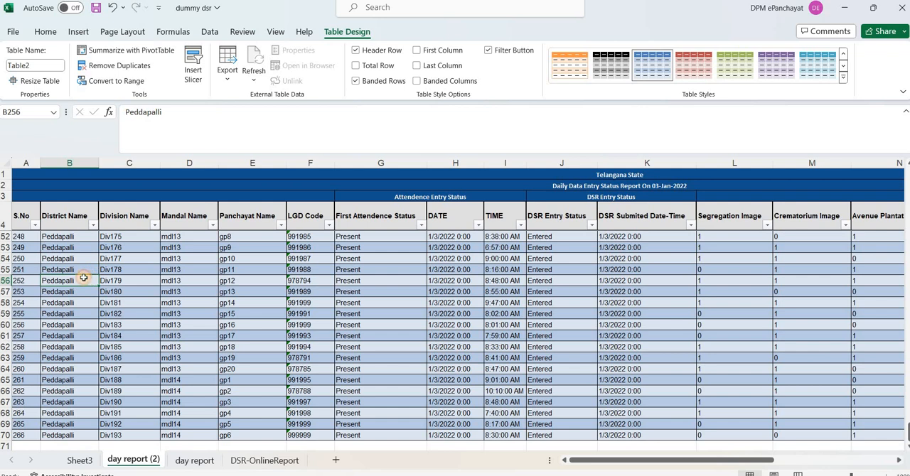
click(78, 32)
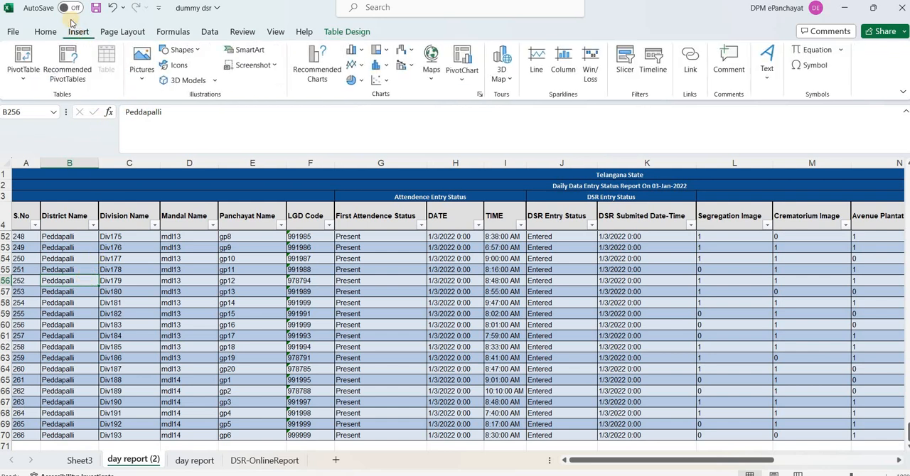
click(68, 63)
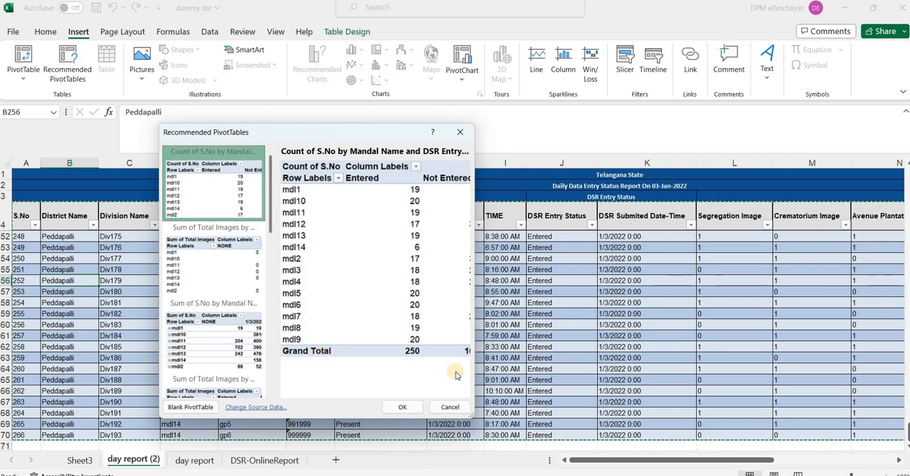
click(449, 408)
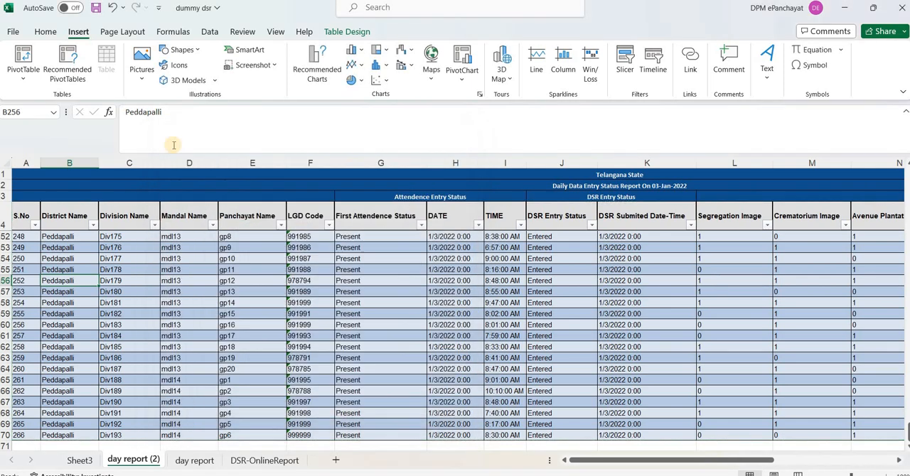
Insert a PivotTable based on Table2 in a new worksheet
click(29, 83)
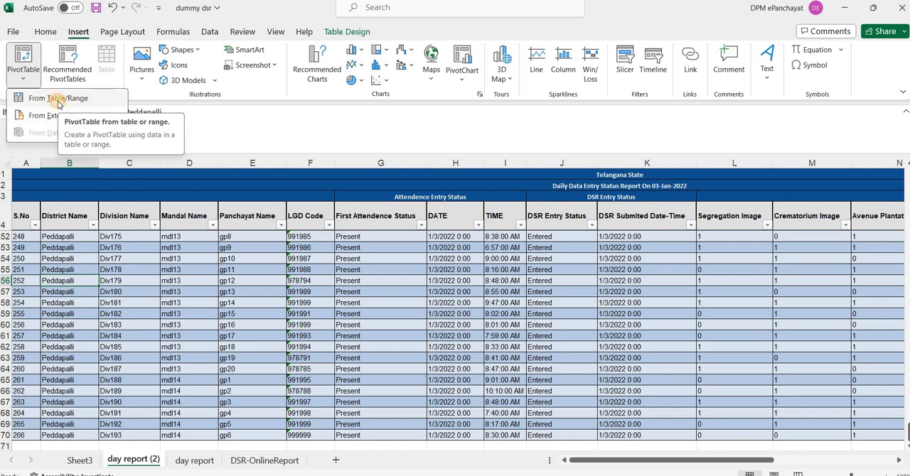
click(58, 100)
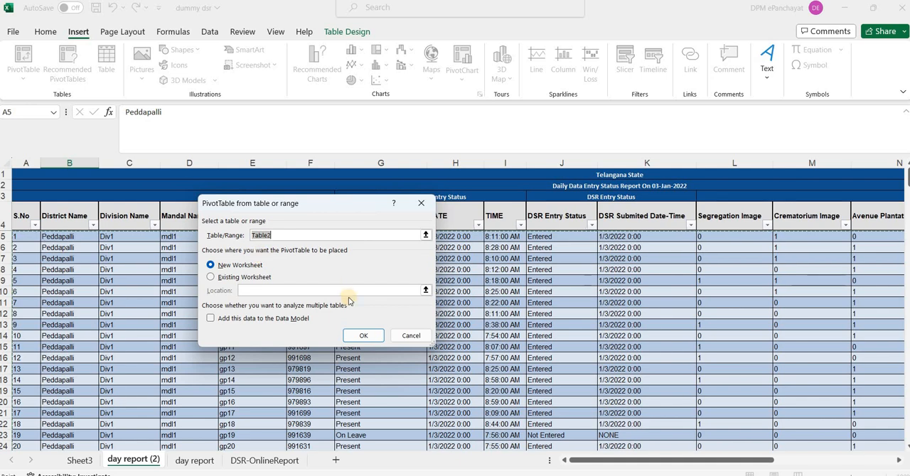
click(354, 336)
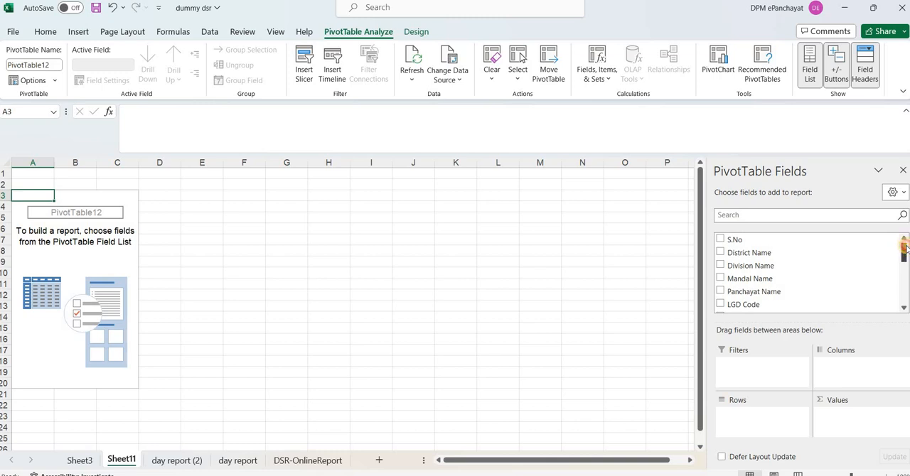
Add Mandal Name to the PivotTable rows and Panchayat Name to the values as a count
scroll(906, 242, down, 1)
mouse_move(905, 240)
mouse_down()
mouse_move(895, 306)
mouse_move(904, 241)
mouse_move(906, 294)
mouse_move(906, 234)
mouse_up()
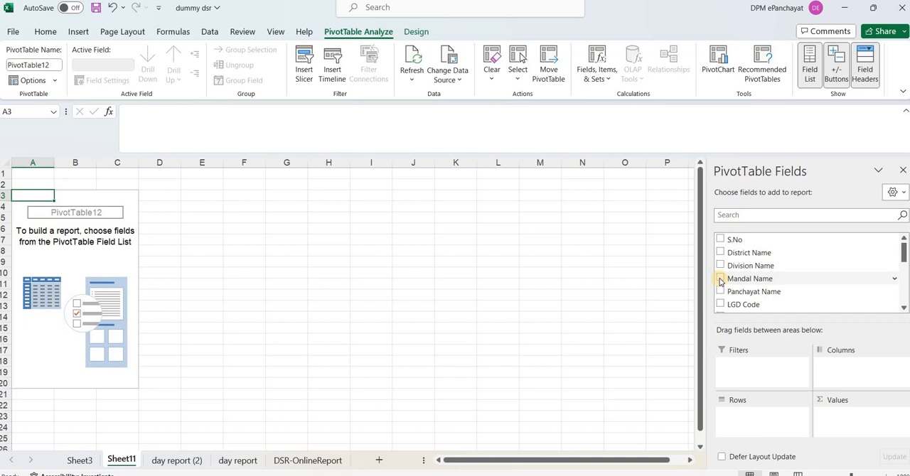
click(720, 279)
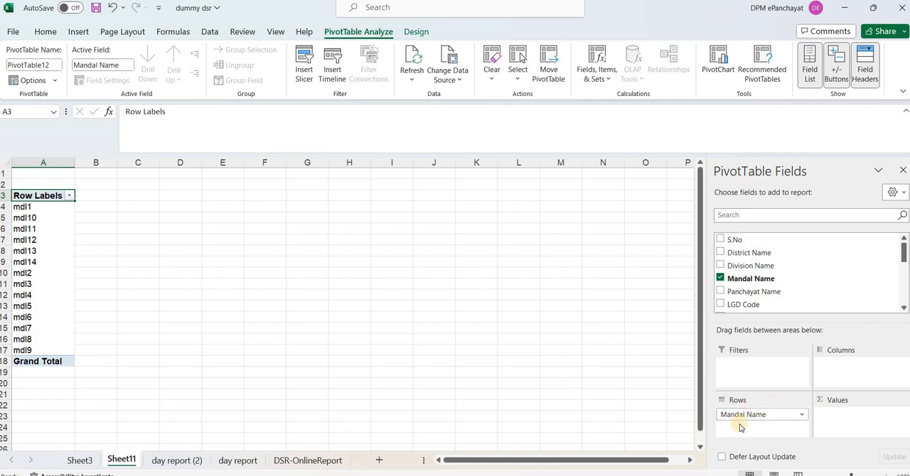
click(720, 293)
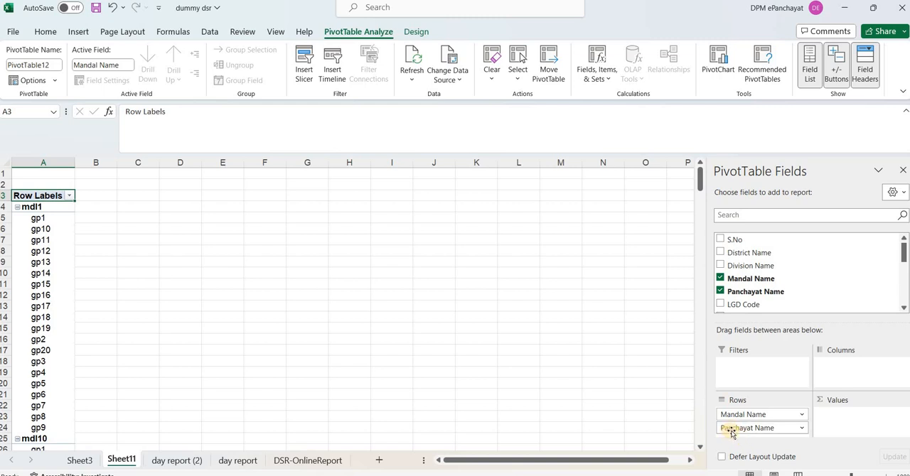
drag(731, 432, 837, 418)
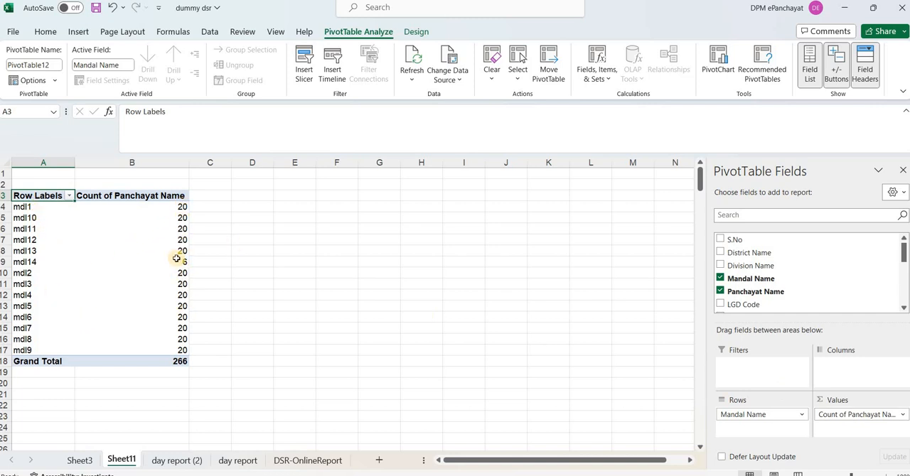
Rename the Count of Panchayat Name value field to No. of GPs
mouse_move(182, 265)
double_click(105, 197)
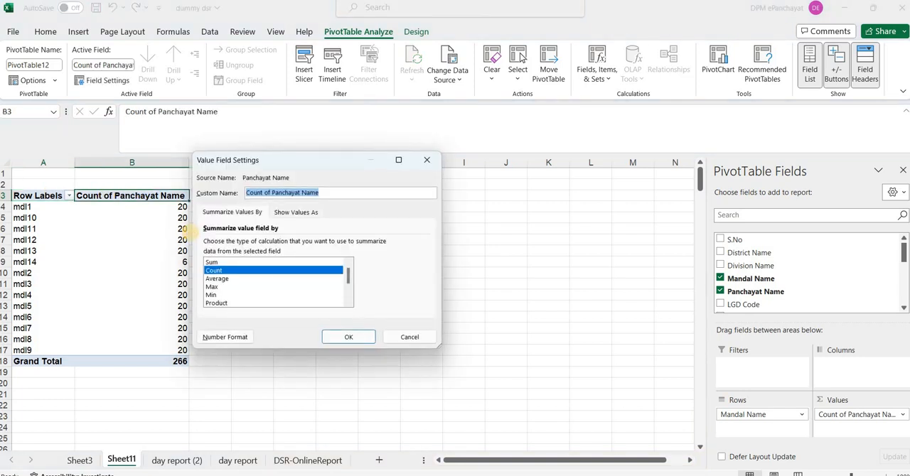
key(BackSpace)
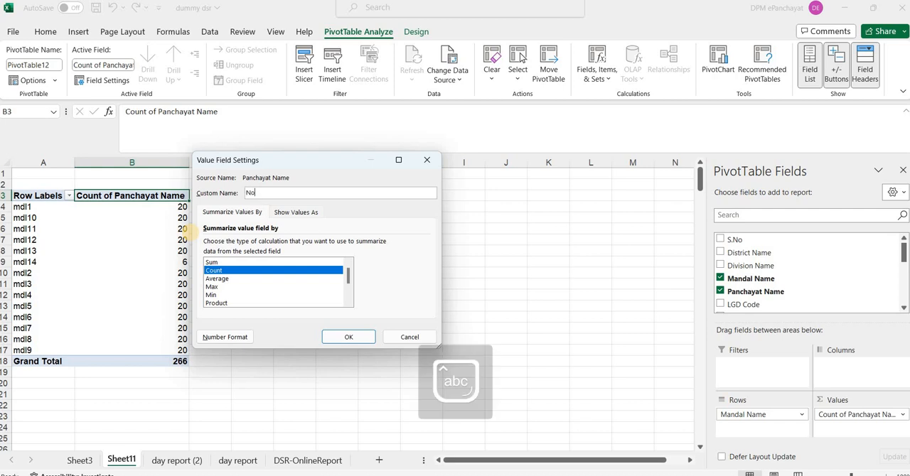
text(No. of GPs)
key(Return)
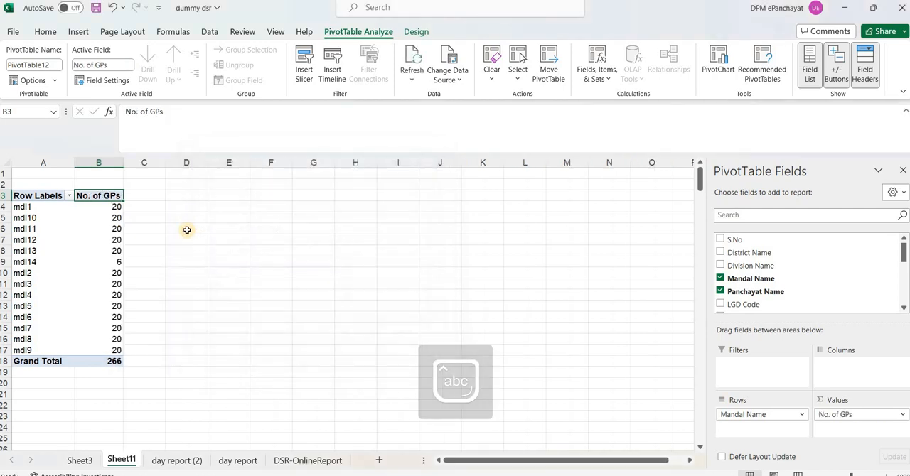
Select the PivotTable cells starting from the Row Labels header in A3
click(35, 195)
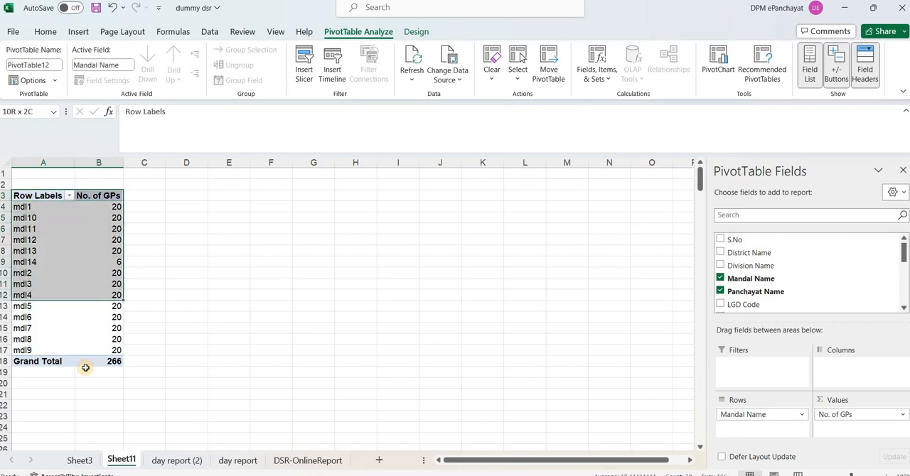